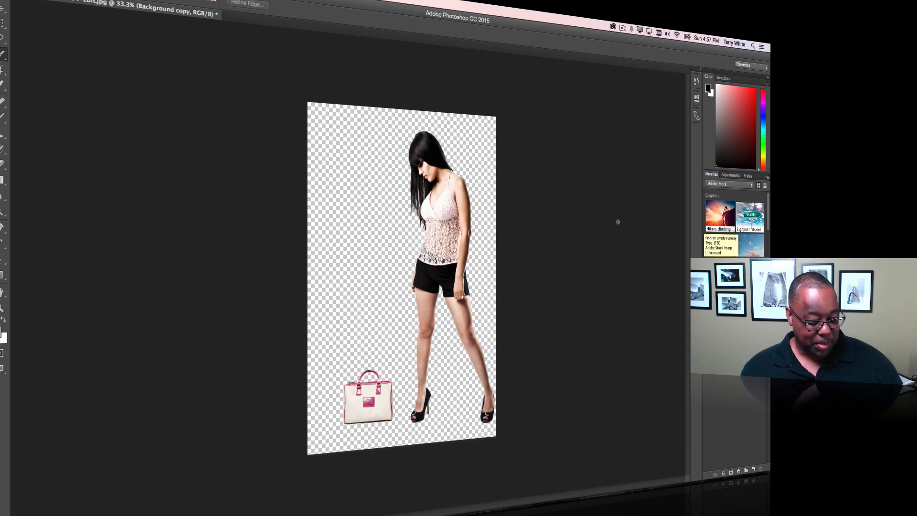
# - Switch to Chrome to review the Adobe Stock subscription plans, and return to Photoshop
pyautogui.press('super+Tab')
pyautogui.press('super+Tab')
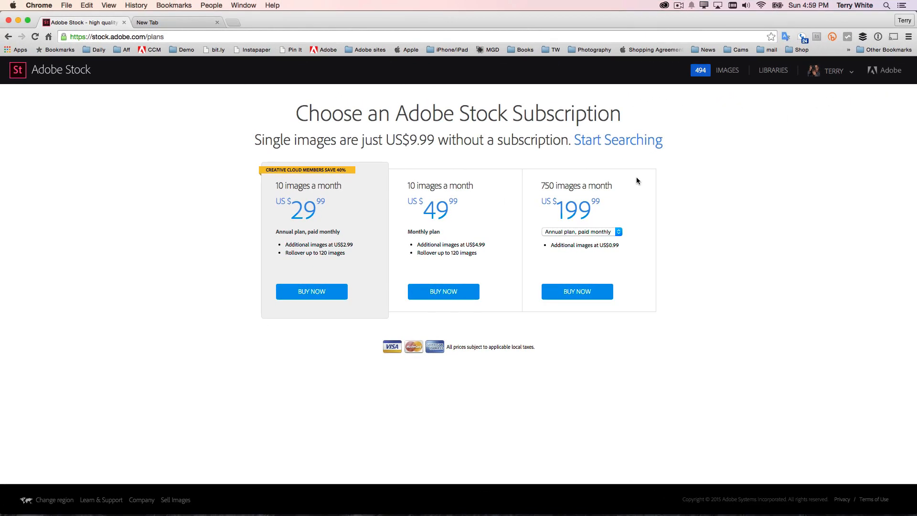
pyautogui.press('super+Tab')
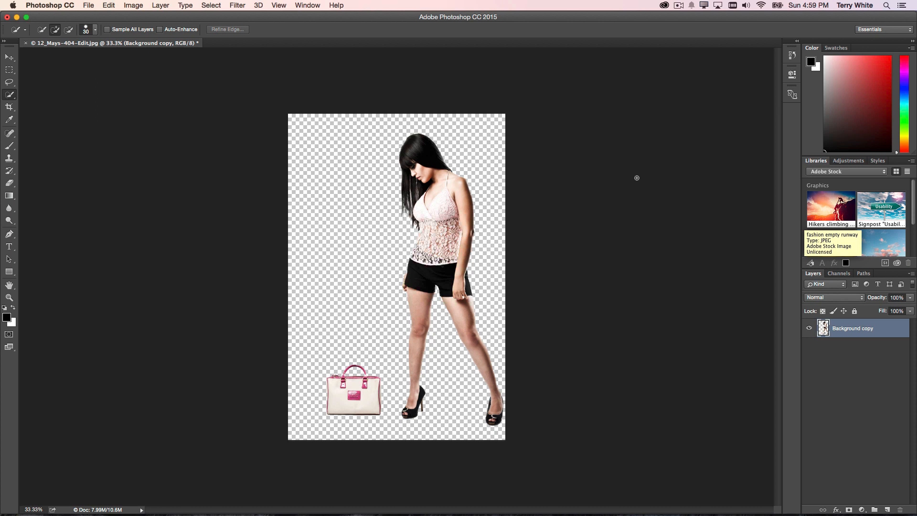
# - Browse the Adobe Stock library's graphics, and search the Adobe Stock website for "fashion background"
pyautogui.scroll(-2, 866, 229)
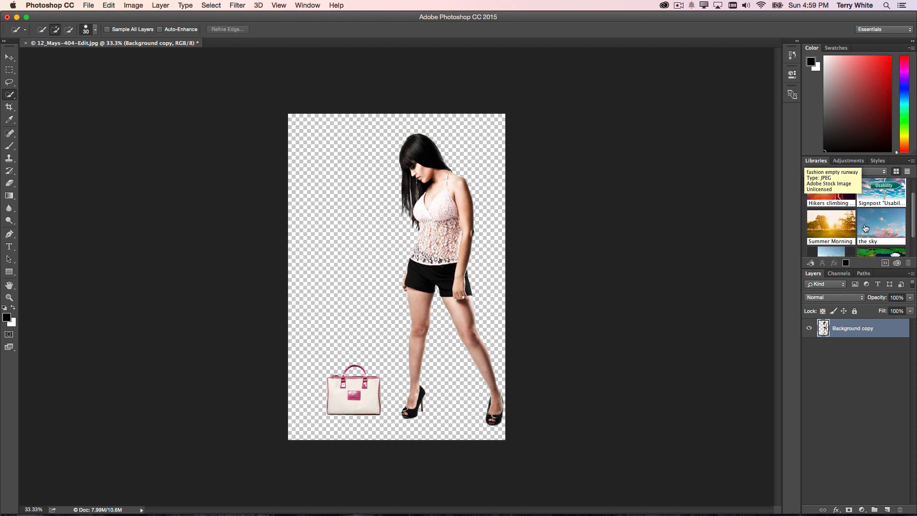
pyautogui.scroll(-3, 865, 228)
pyautogui.scroll(5, 865, 228)
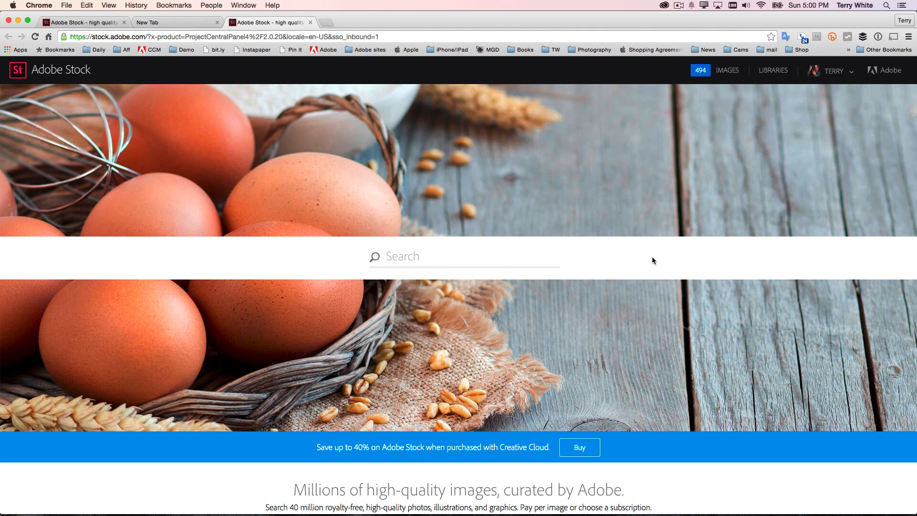
pyautogui.write('fashion background')
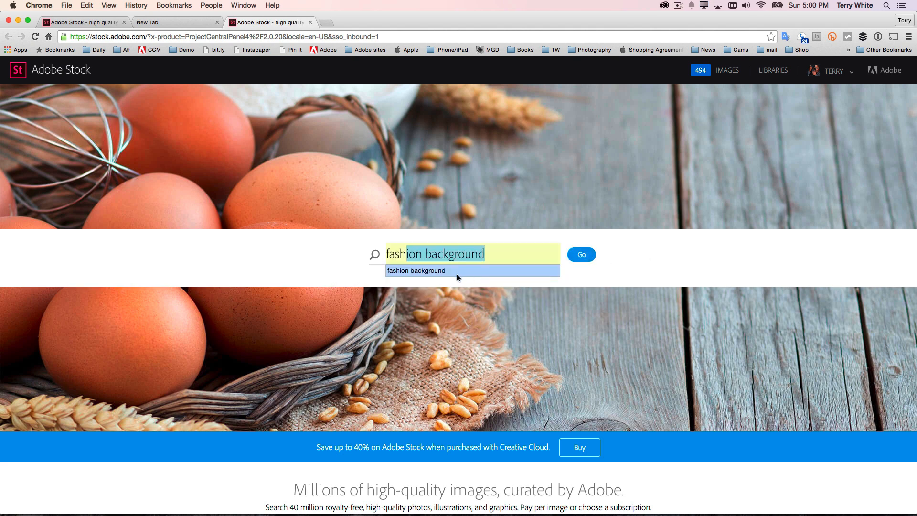
pyautogui.click(443, 270)
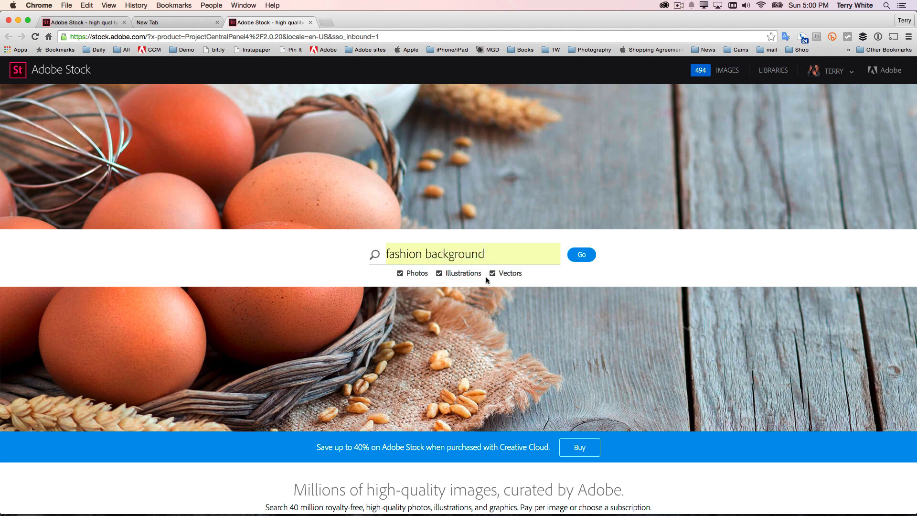
pyautogui.click(581, 255)
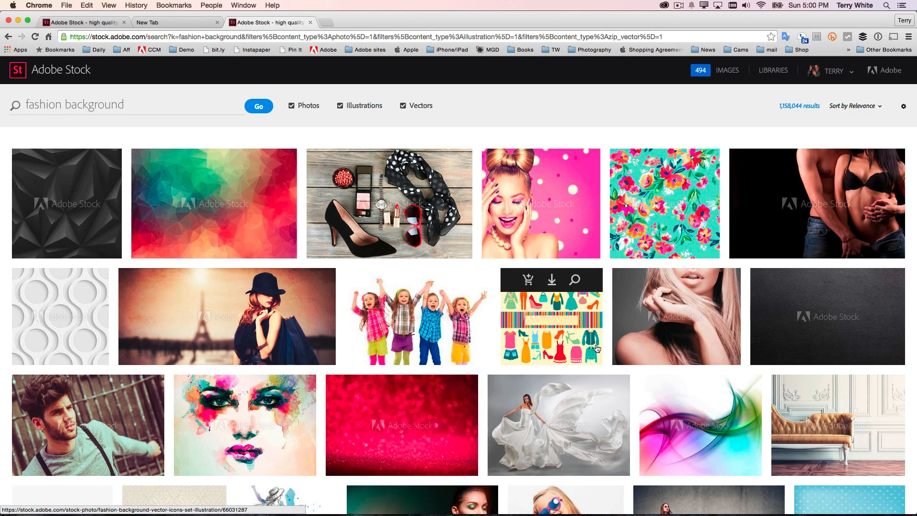
# - Find the "fashion empty runway" image in the results and open the "White fashion empty runway" image from its series
pyautogui.scroll(-5, 681, 300)
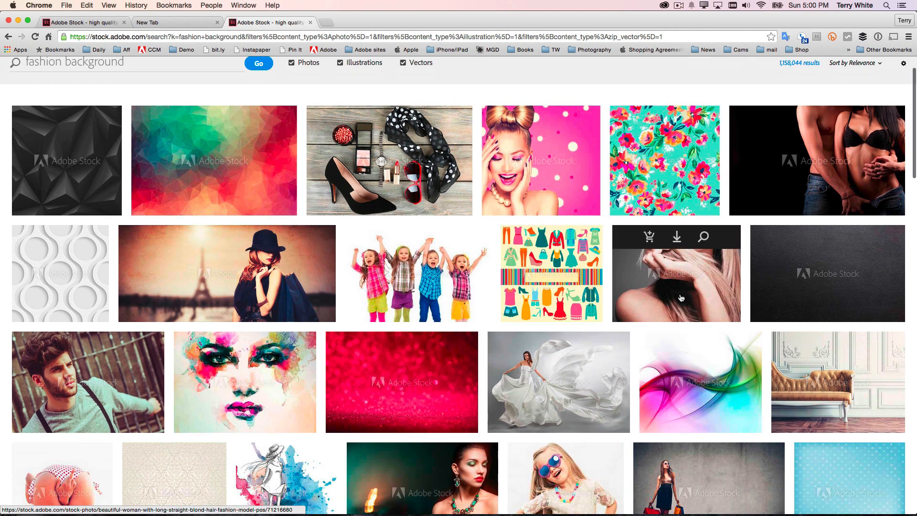
pyautogui.scroll(-9, 681, 298)
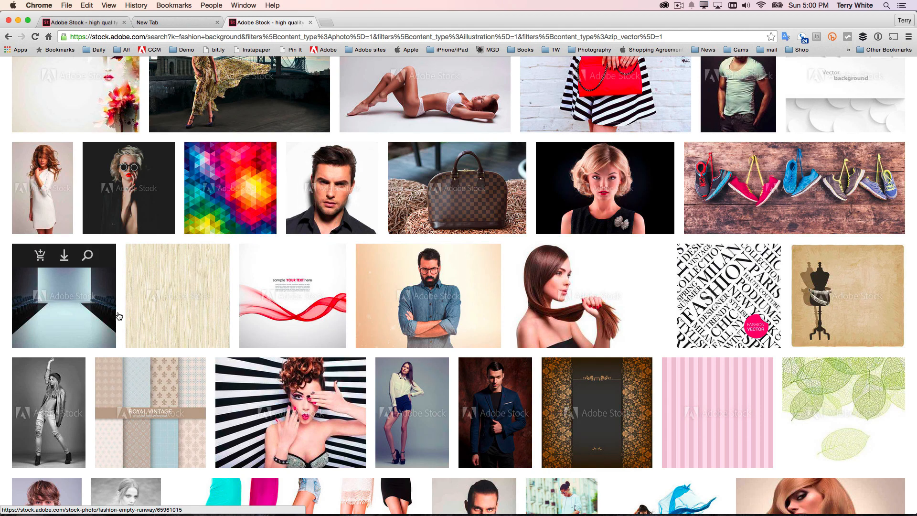
pyautogui.click(69, 312)
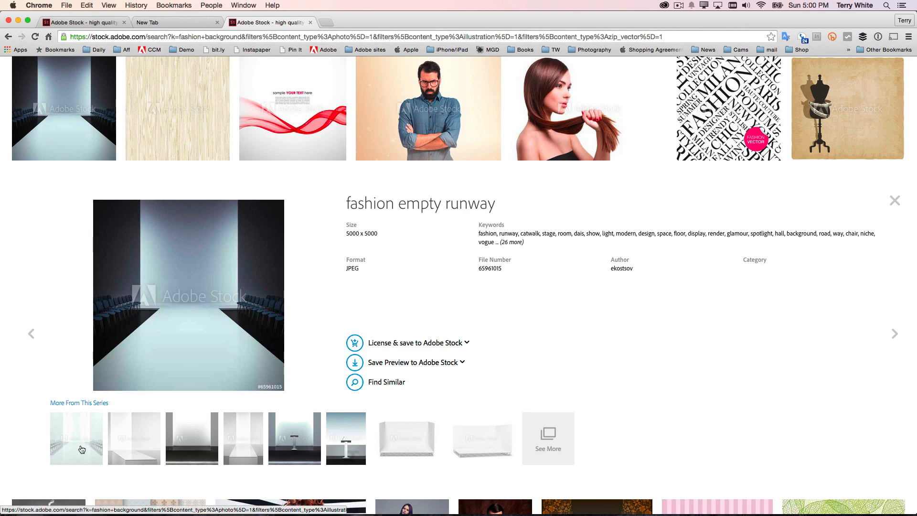
pyautogui.click(79, 450)
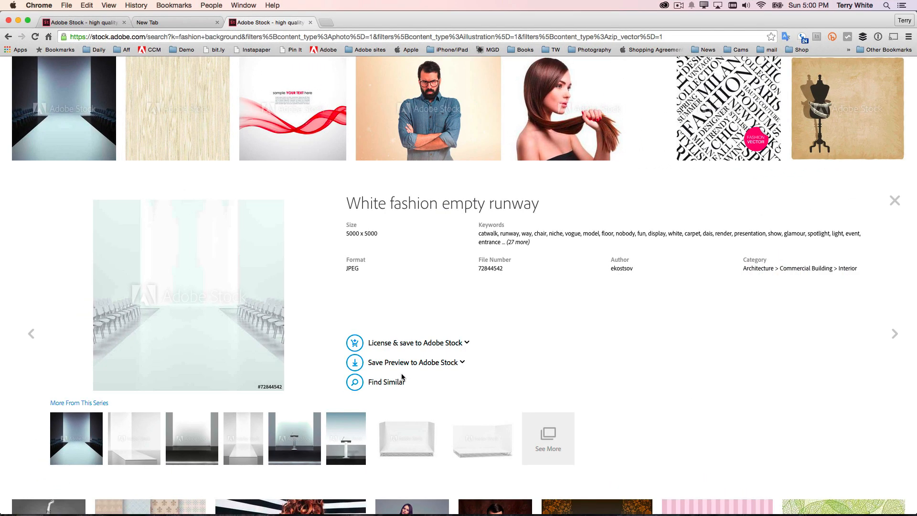
# - Save a preview of "White fashion empty runway" to the Adobe Stock library
pyautogui.click(460, 363)
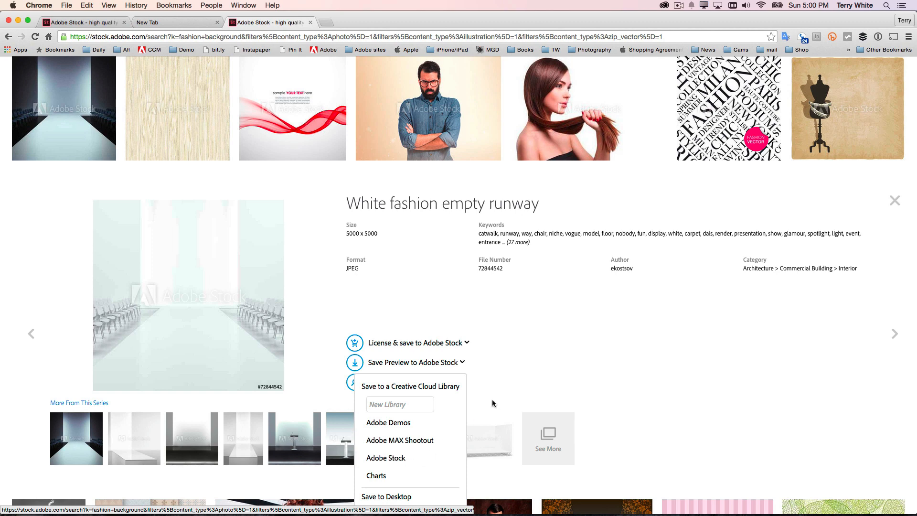
pyautogui.click(503, 389)
pyautogui.click(377, 372)
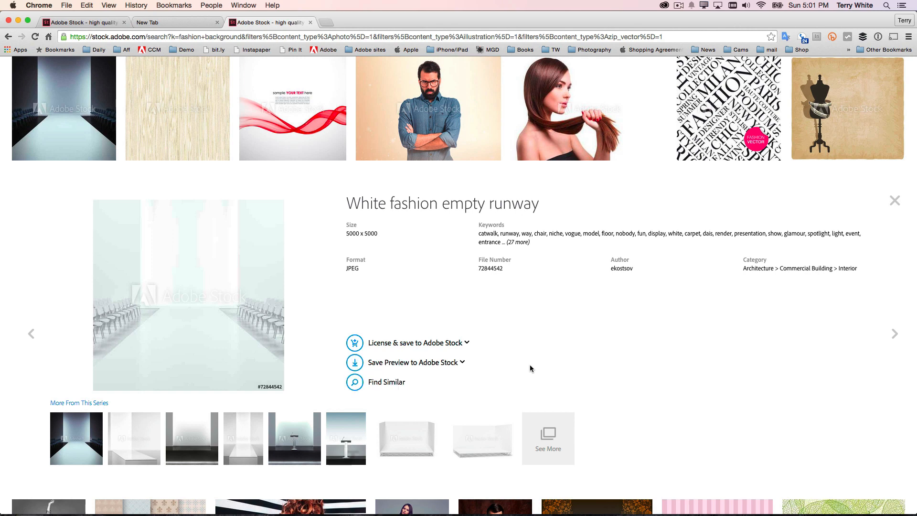
# - Switch to Photoshop and place the White fashion empty runway preview from the library, aligned with the canvas's top-left corner
pyautogui.press('super+Tab')
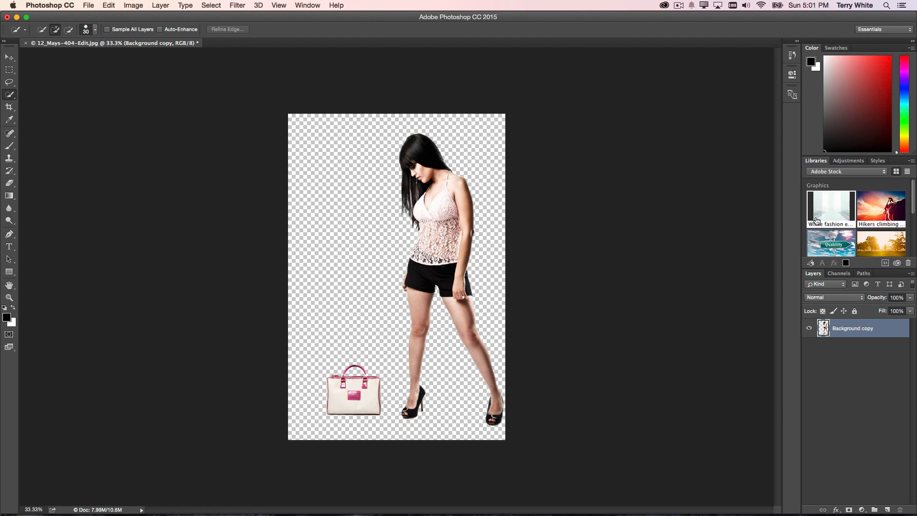
pyautogui.moveTo(815, 223)
pyautogui.moveTo(829, 212); pyautogui.dragTo(375, 257)
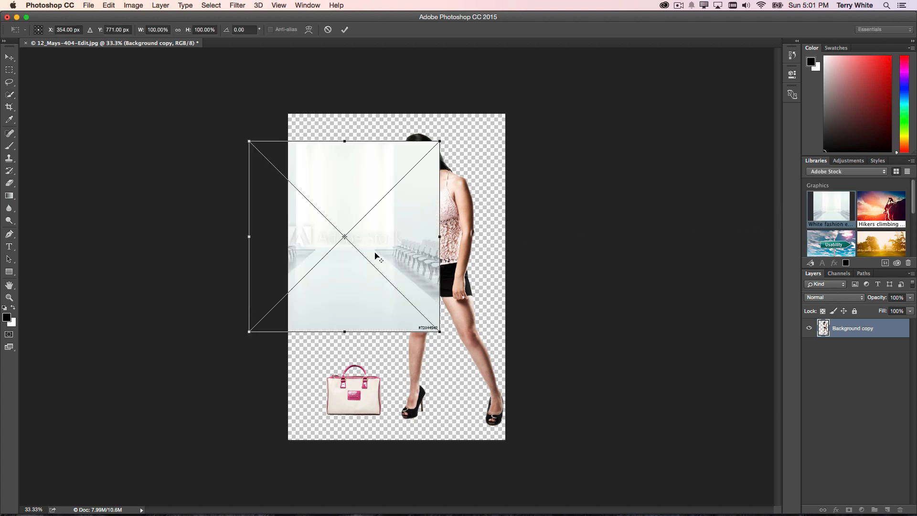
pyautogui.moveTo(366, 296); pyautogui.dragTo(407, 271)
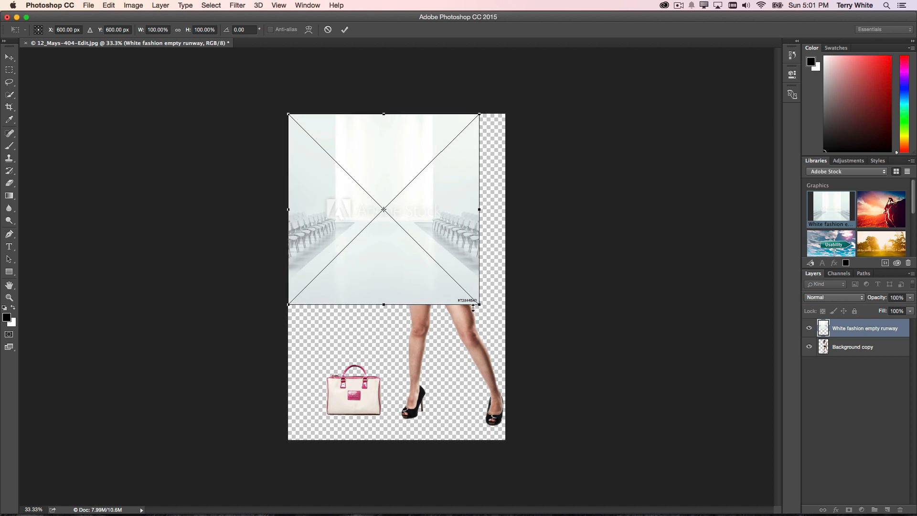
# - Scale the placed runway image to about 171%, centre it over the canvas, and move its layer below Background copy
pyautogui.moveTo(479, 305); pyautogui.dragTo(588, 459)
pyautogui.moveTo(454, 409); pyautogui.dragTo(387, 398)
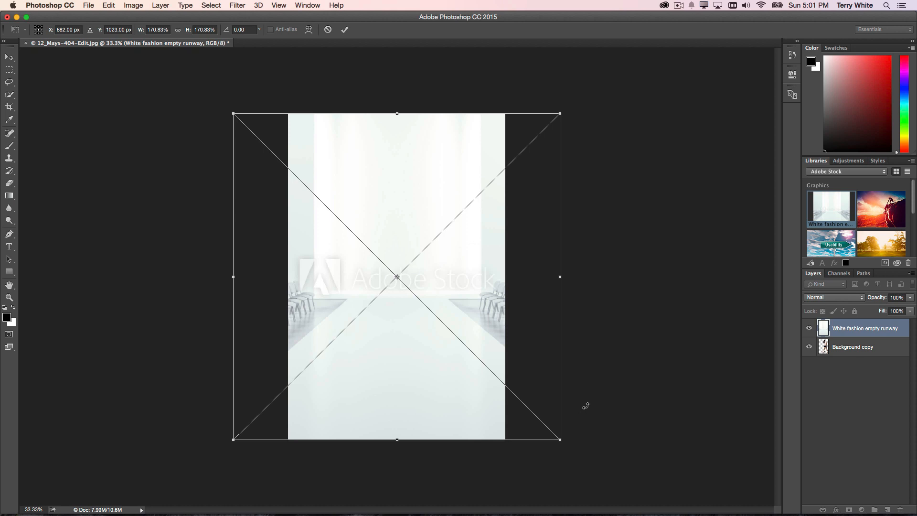
pyautogui.press('w')
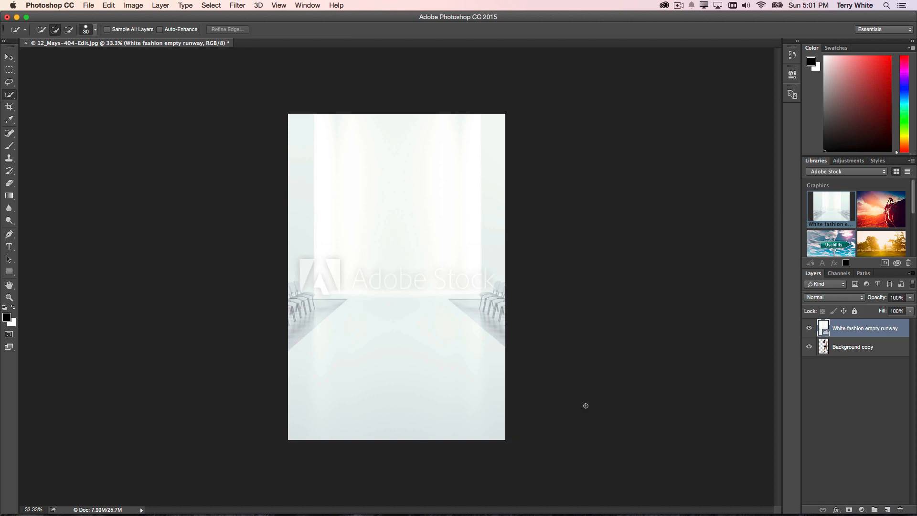
pyautogui.moveTo(868, 332); pyautogui.dragTo(868, 350)
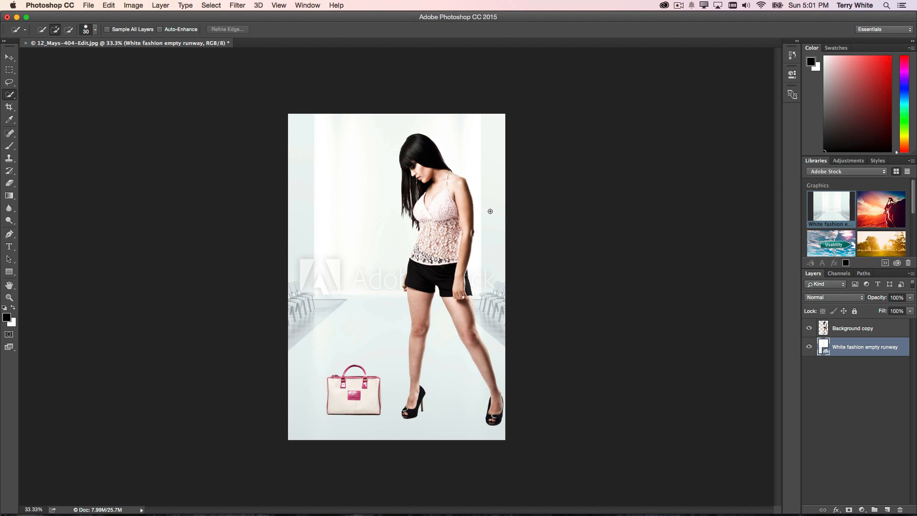
# - Extend the canvas on both sides with the Crop tool to include the full width of the runway image
pyautogui.press('c')
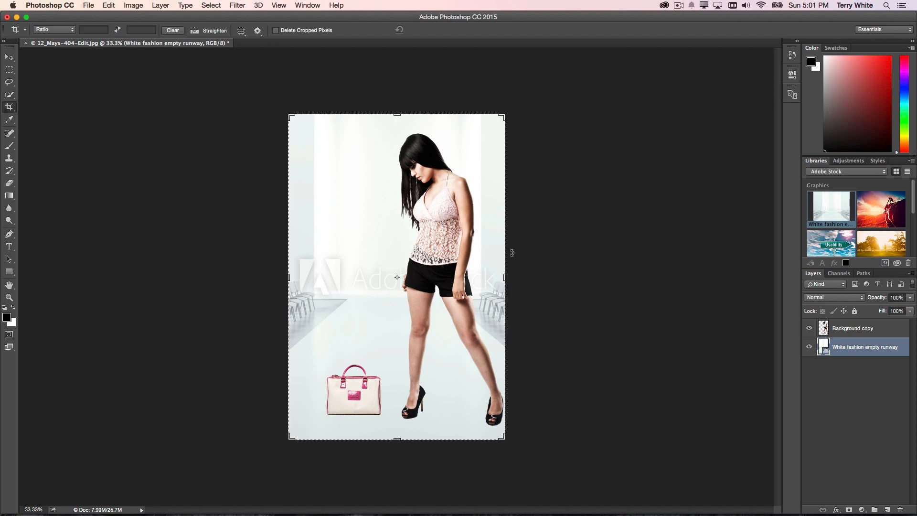
pyautogui.moveTo(505, 276); pyautogui.dragTo(524, 277)
pyautogui.moveTo(259, 275); pyautogui.dragTo(231, 278)
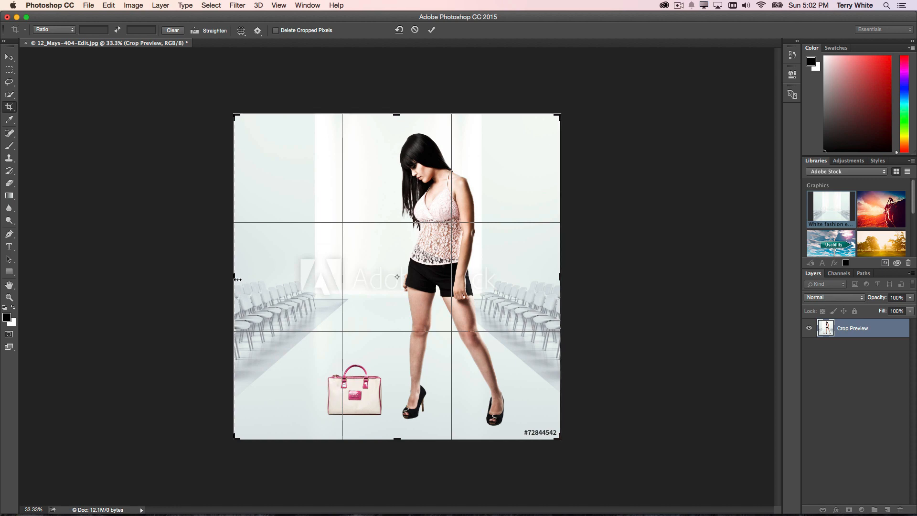
pyautogui.moveTo(237, 280); pyautogui.dragTo(237, 279)
pyautogui.press('Return')
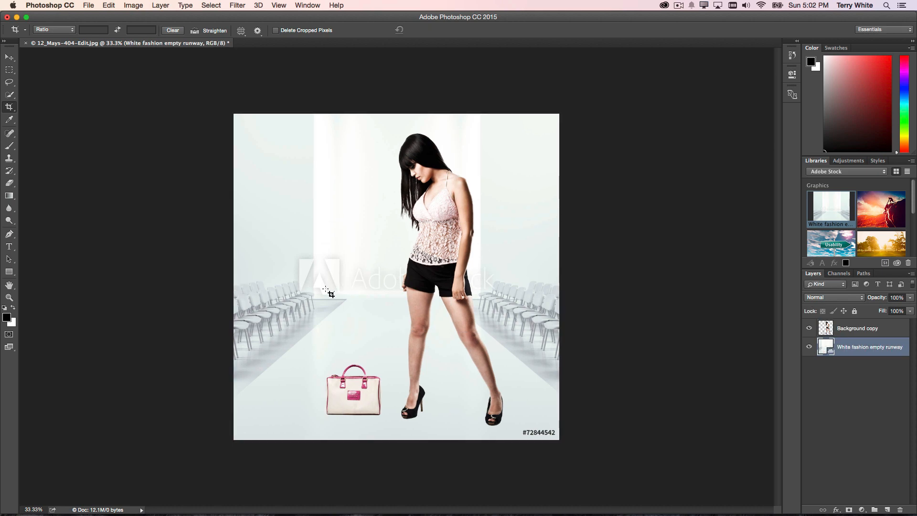
# - Move the model and handbag on the Background copy layer down and to the left, onto the middle of the runway
pyautogui.click(862, 331)
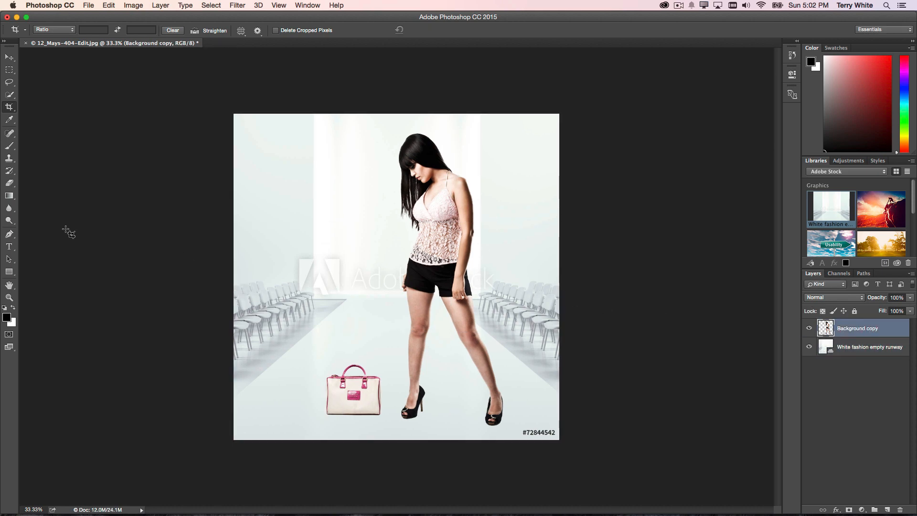
pyautogui.click(9, 57)
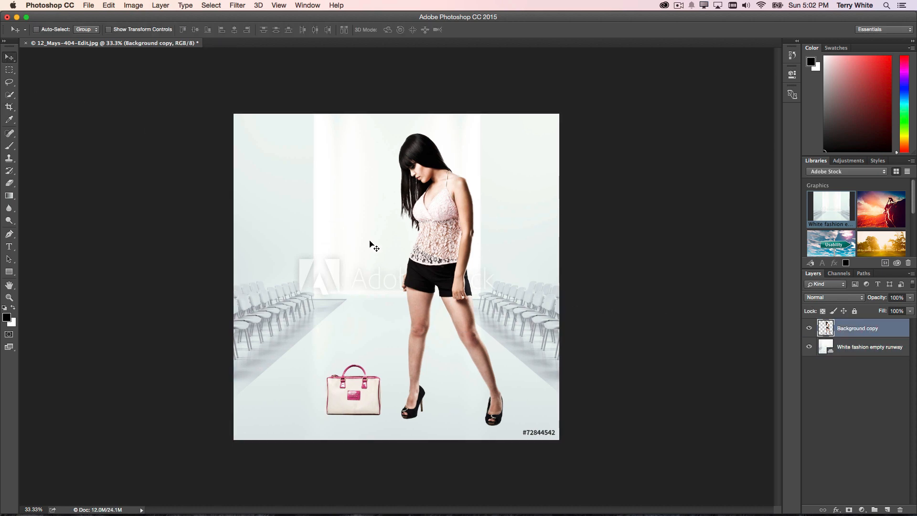
pyautogui.moveTo(428, 261); pyautogui.dragTo(398, 276)
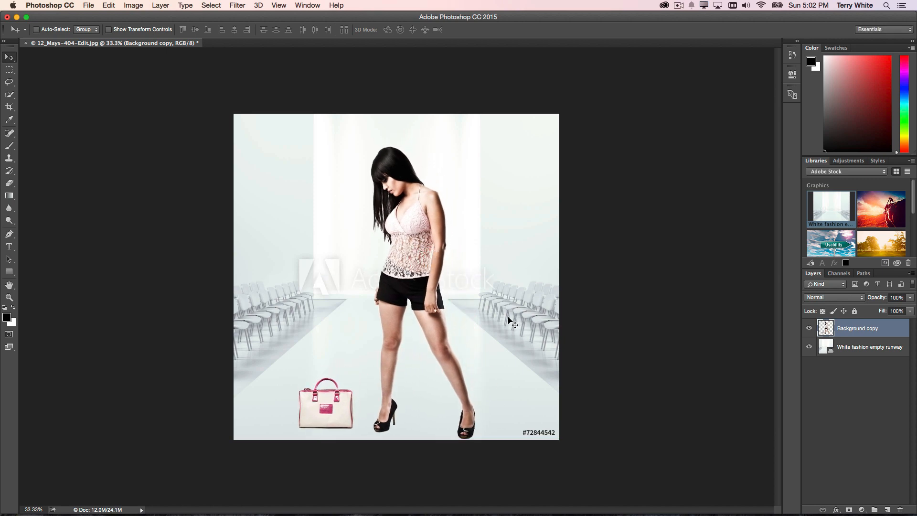
# - Scale down the model and handbag with Free Transform and position them near the front of the runway
pyautogui.press('super+t')
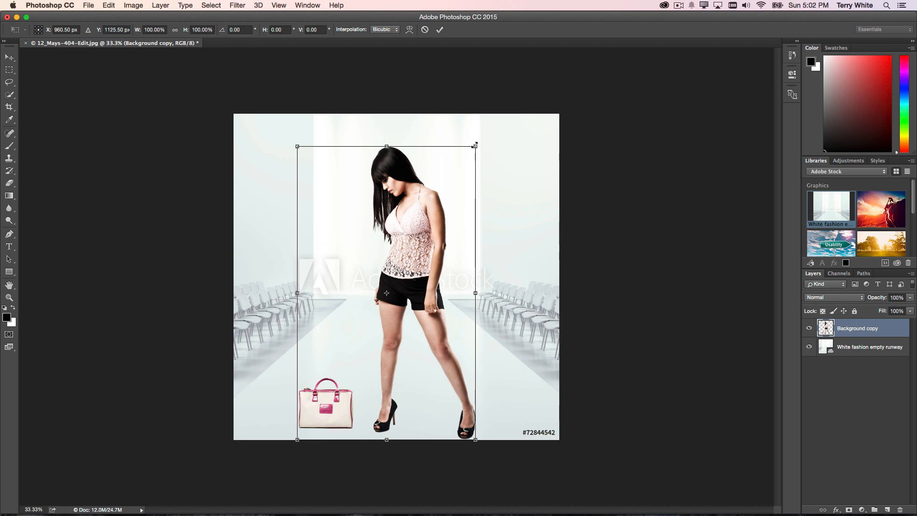
pyautogui.moveTo(475, 145); pyautogui.dragTo(441, 188)
pyautogui.moveTo(403, 291); pyautogui.dragTo(410, 289)
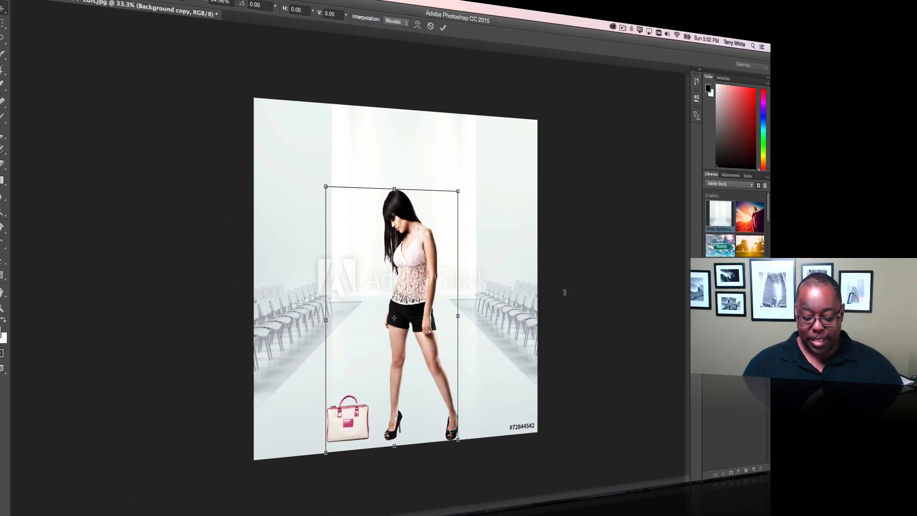
pyautogui.press('Return')
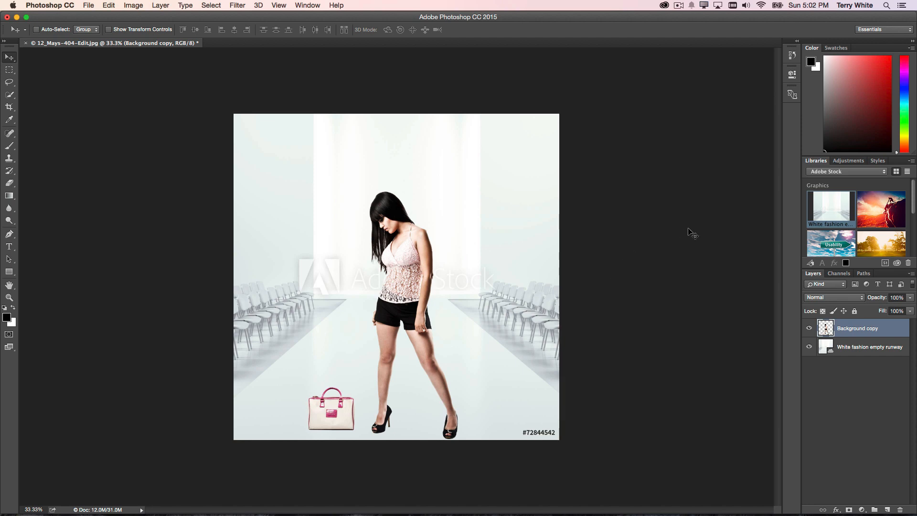
# - License the White fashion empty runway image from the Adobe Stock library
pyautogui.rightClick(829, 212)
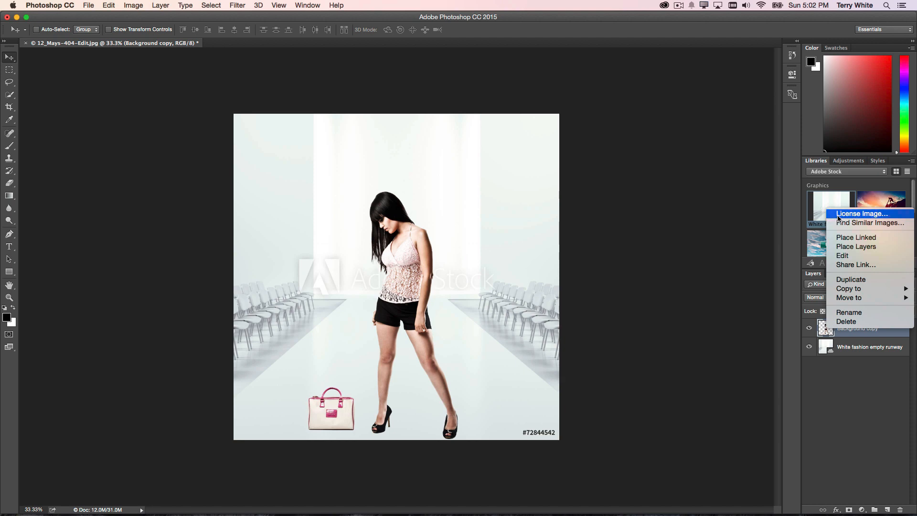
pyautogui.click(839, 215)
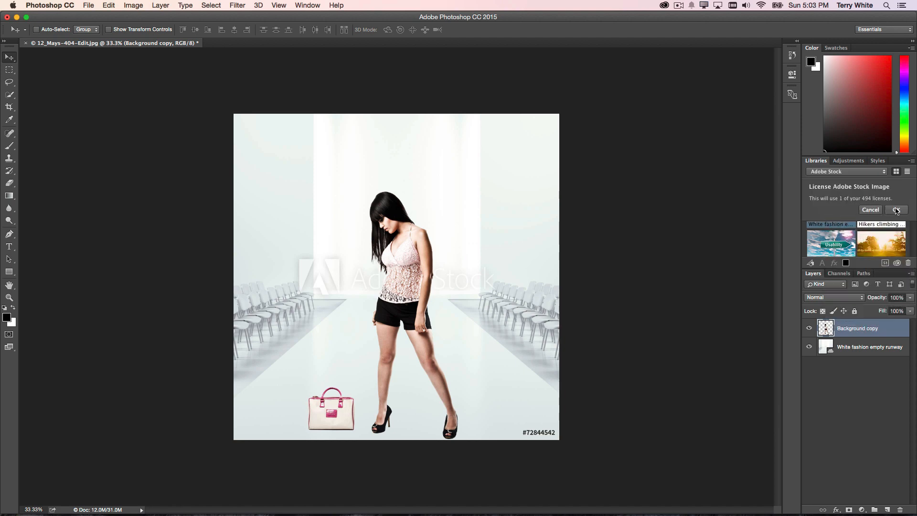
pyautogui.click(897, 211)
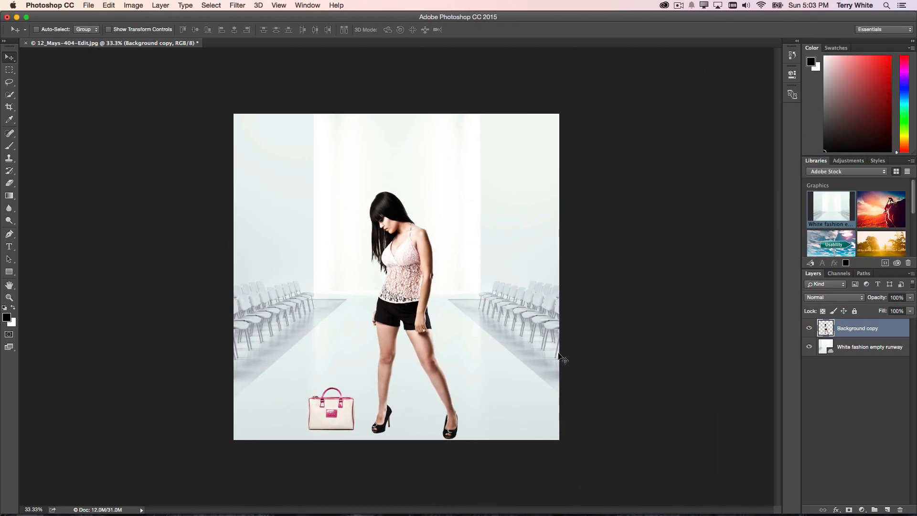
# - In Chrome, license and save the White fashion empty runway image to the desktop, and return to Photoshop
pyautogui.press('super+Tab')
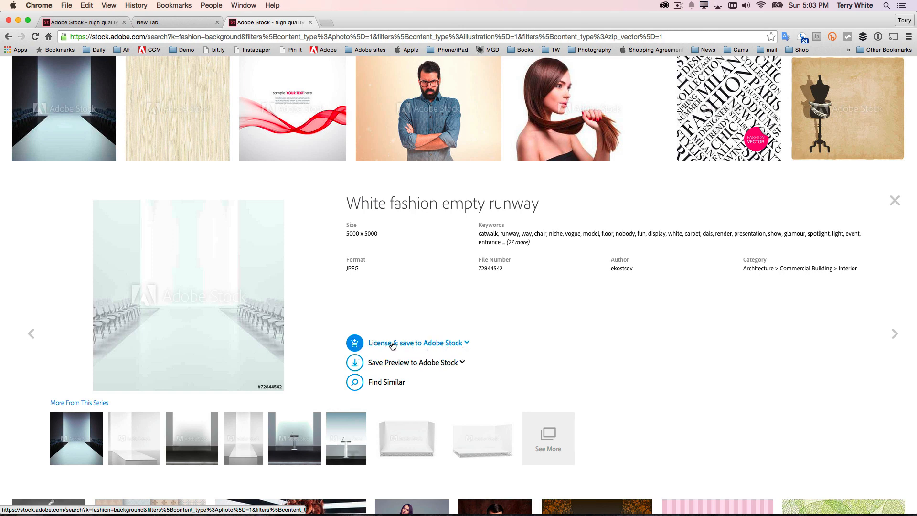
pyautogui.click(468, 343)
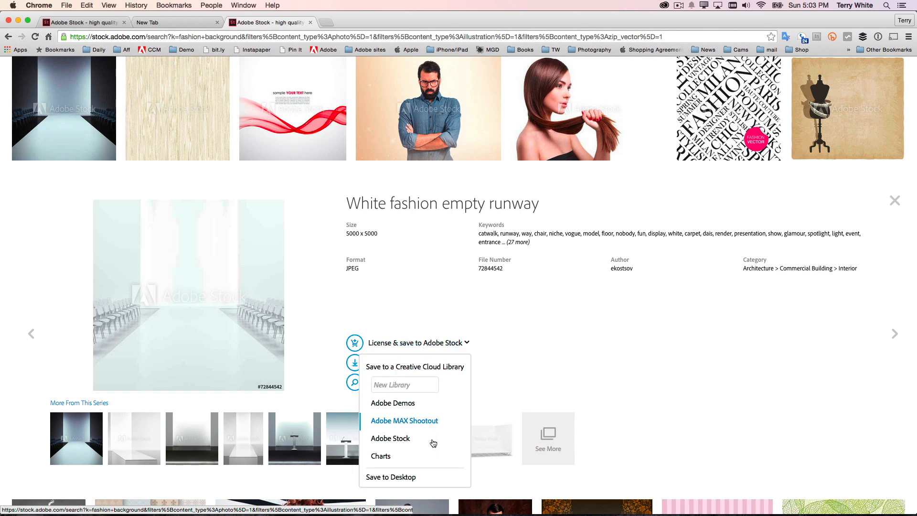
pyautogui.click(399, 478)
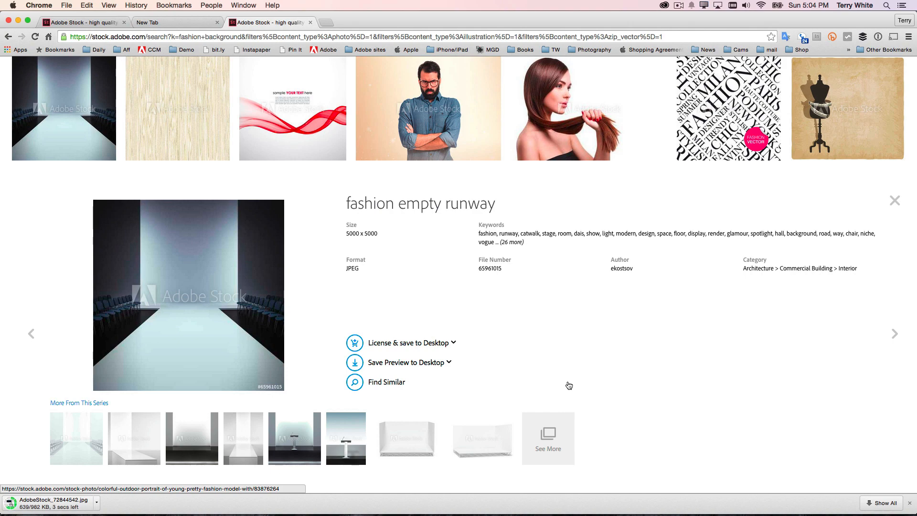
pyautogui.press('super+Tab')
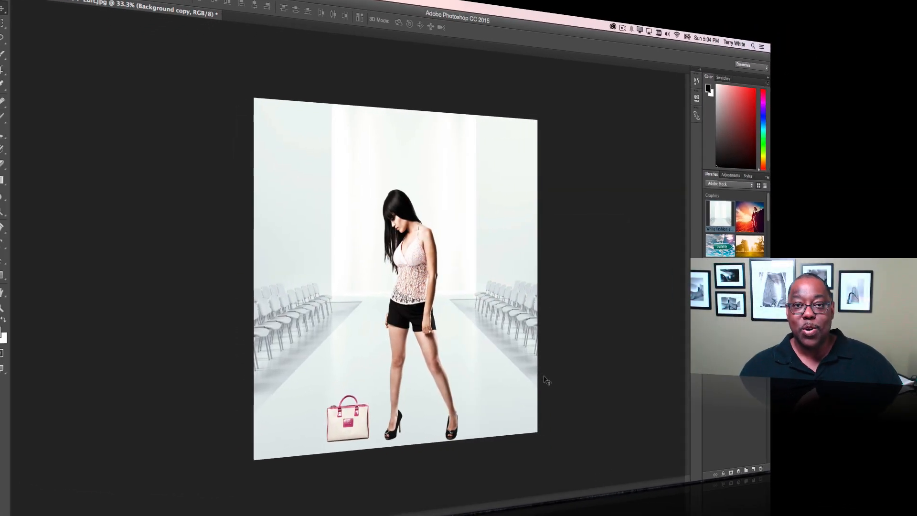